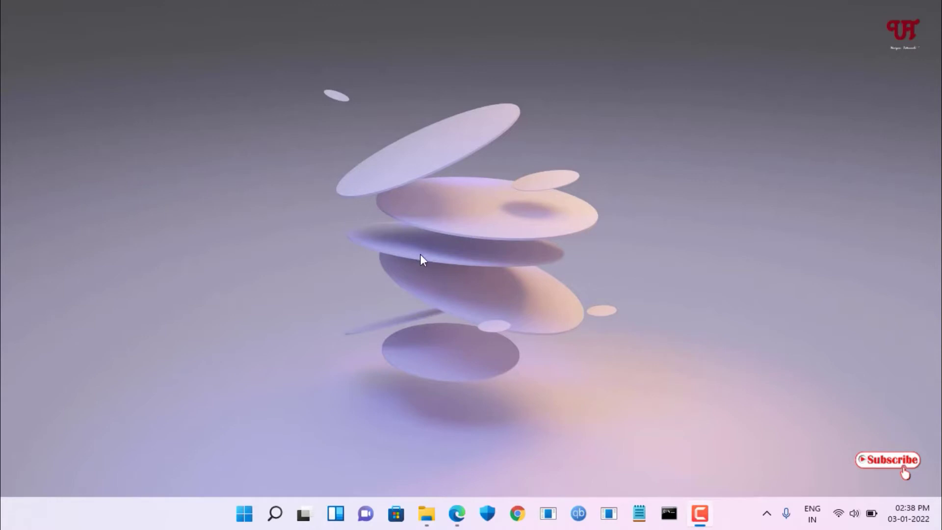
- Switch to Microsoft Edge, open the Genymobile/scrcpy repository from the search results and view the download assets of release v1.21
left_click(461, 514)
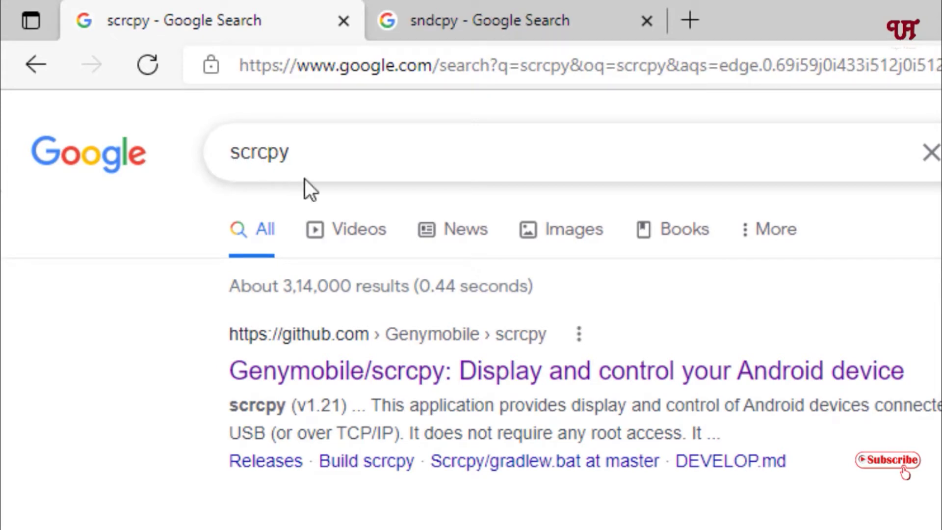
left_click(360, 379)
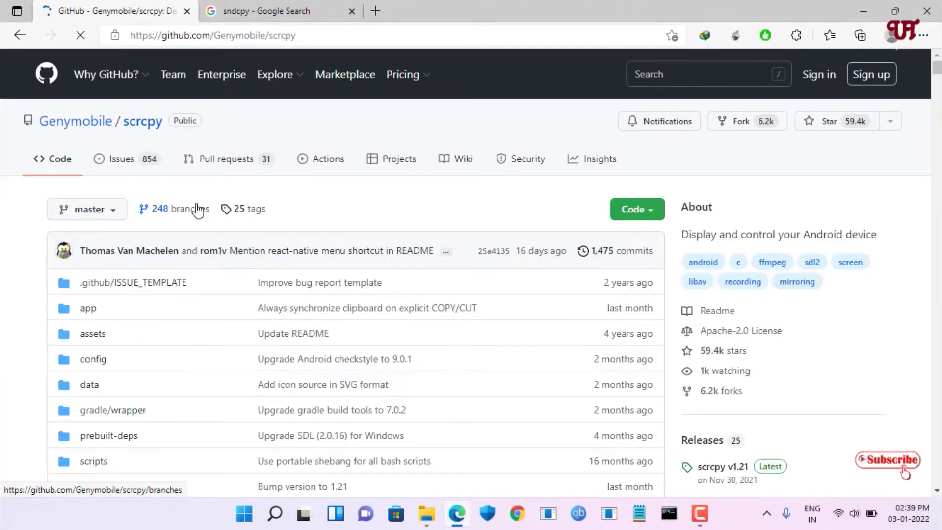
scroll(198, 211, "down", 1)
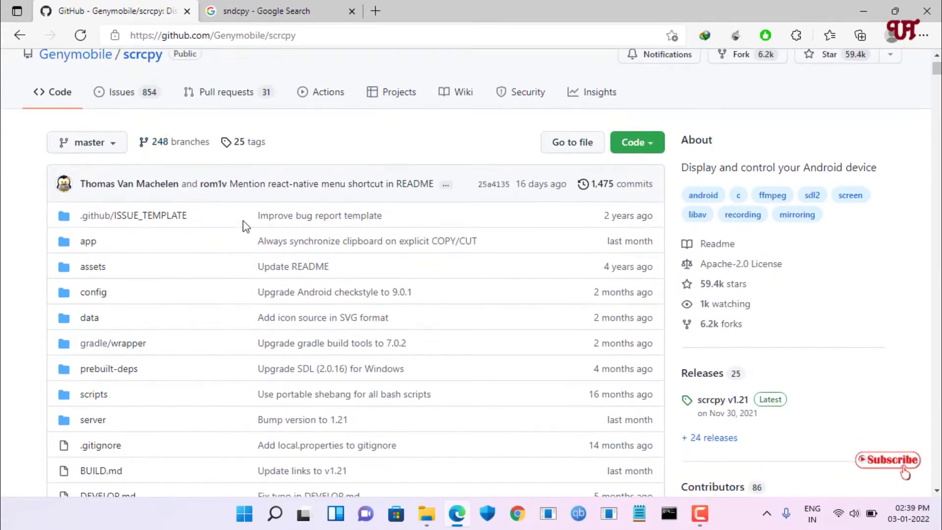
left_click(718, 406)
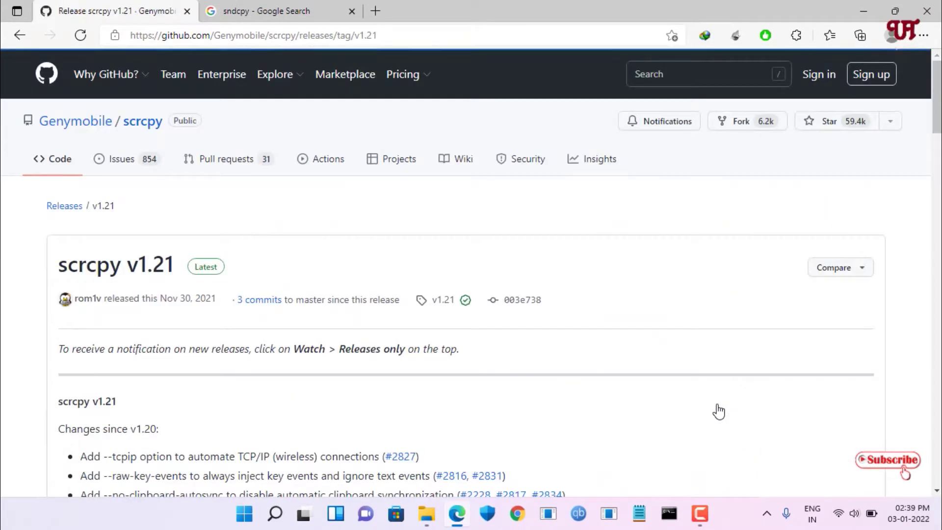
scroll(658, 381, "down", 10)
scroll(659, 382, "down", 20)
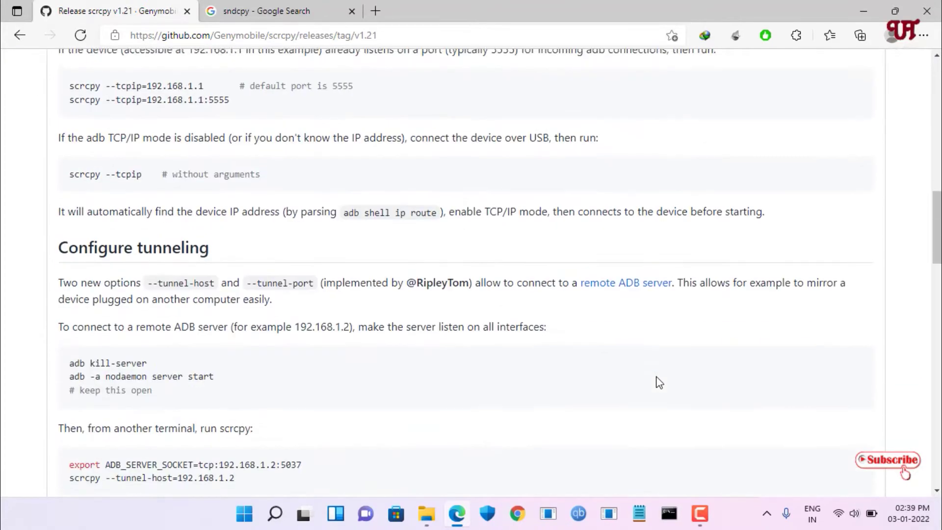
scroll(659, 382, "down", 5)
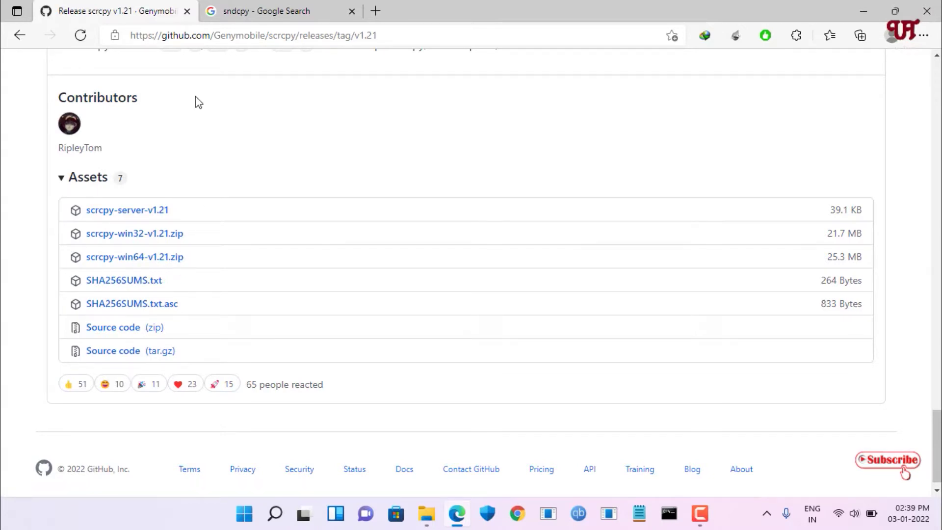
- Close the scrcpy page, open the rom1v/sndcpy repository and view the download assets of release v1.1
left_click(186, 11)
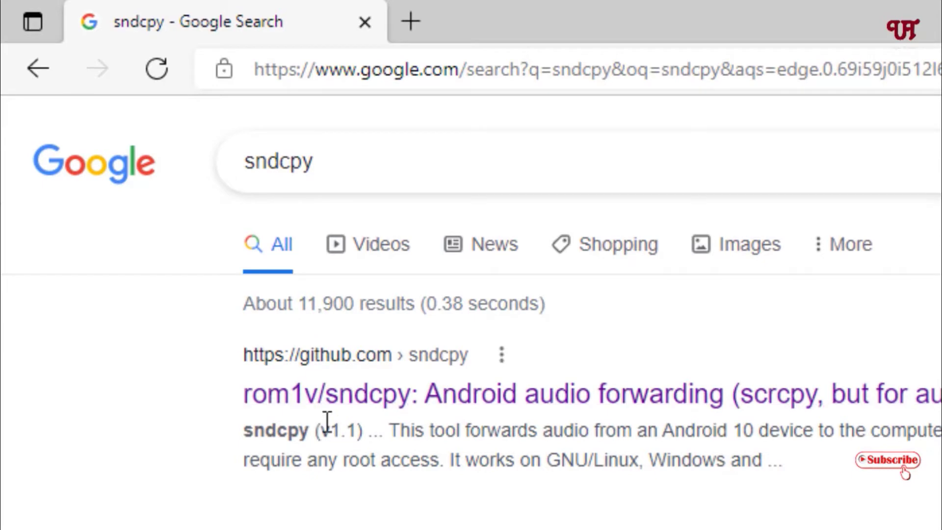
left_click(343, 403)
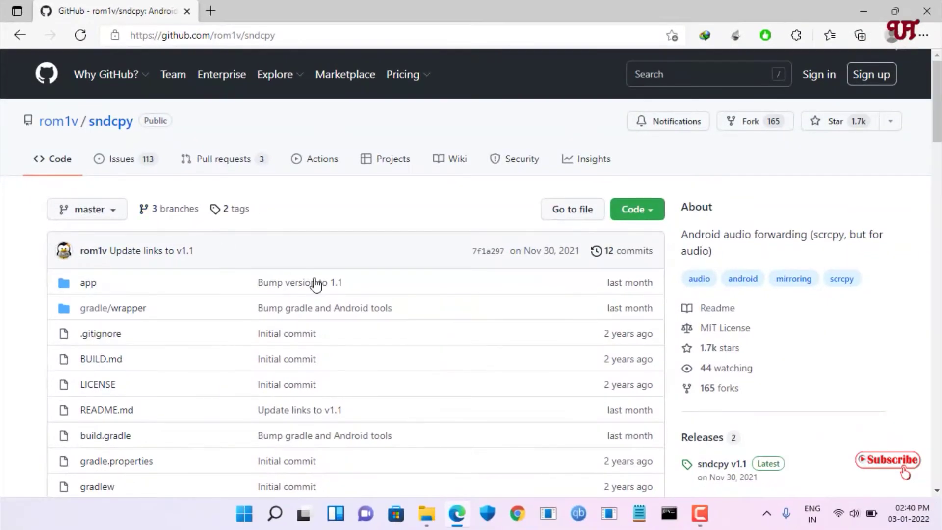
scroll(315, 284, "down", 3)
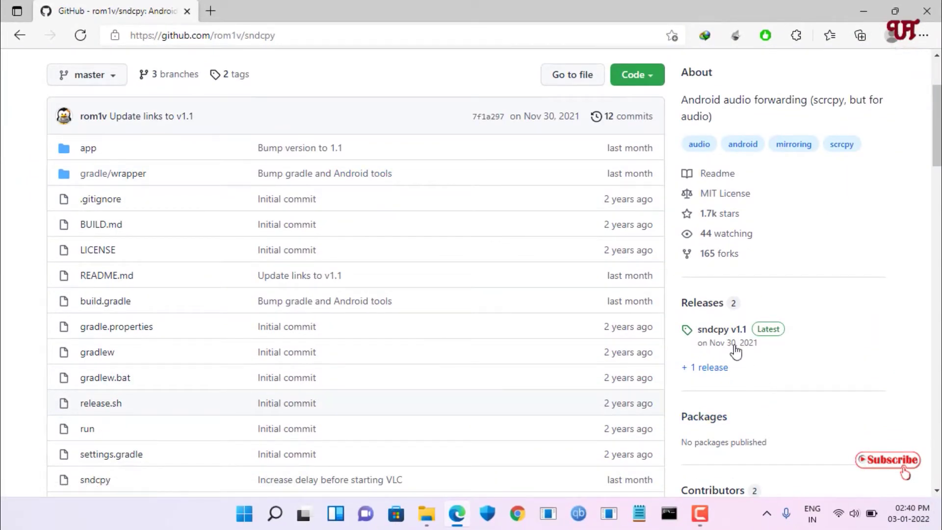
left_click(721, 335)
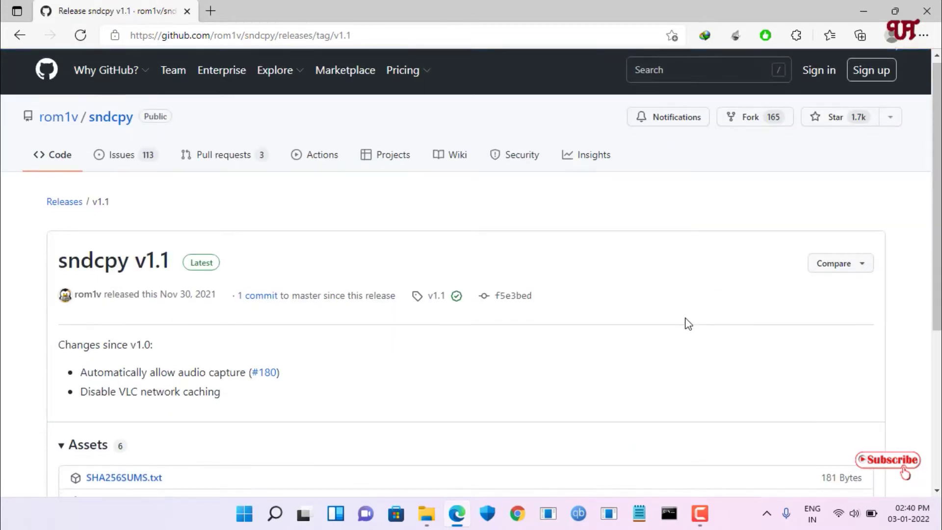
scroll(686, 323, "down", 5)
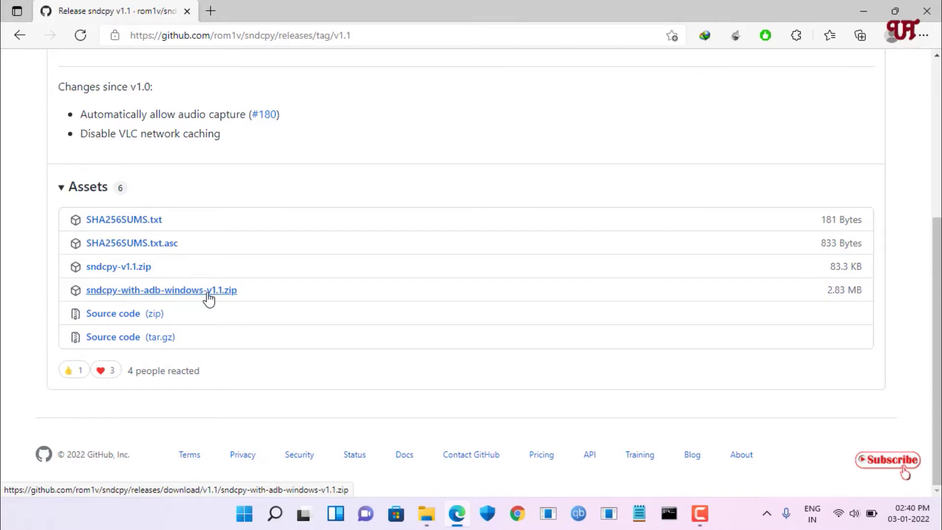
- Return to the sndcpy repository page, review the README's requirements and download section, and leave the browser
left_click(20, 35)
scroll(195, 219, "down", 5)
scroll(196, 219, "down", 5)
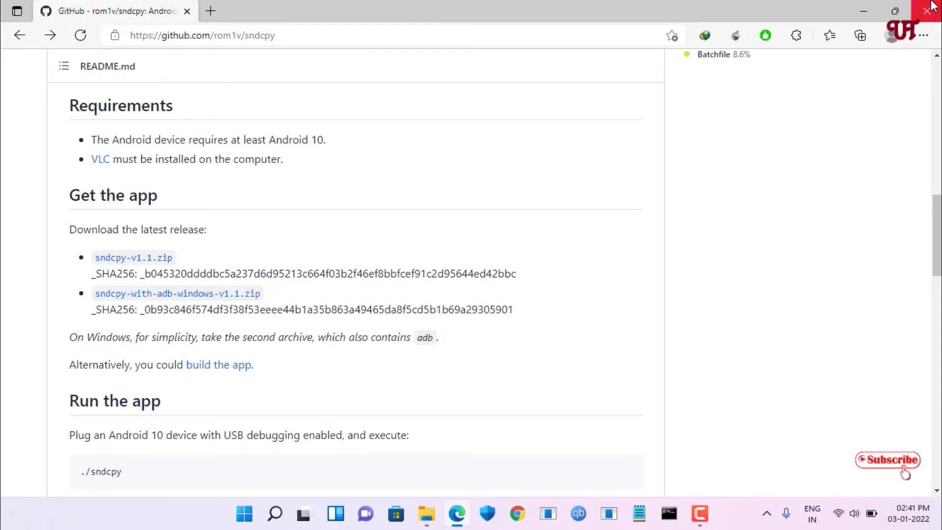
key("super+d")
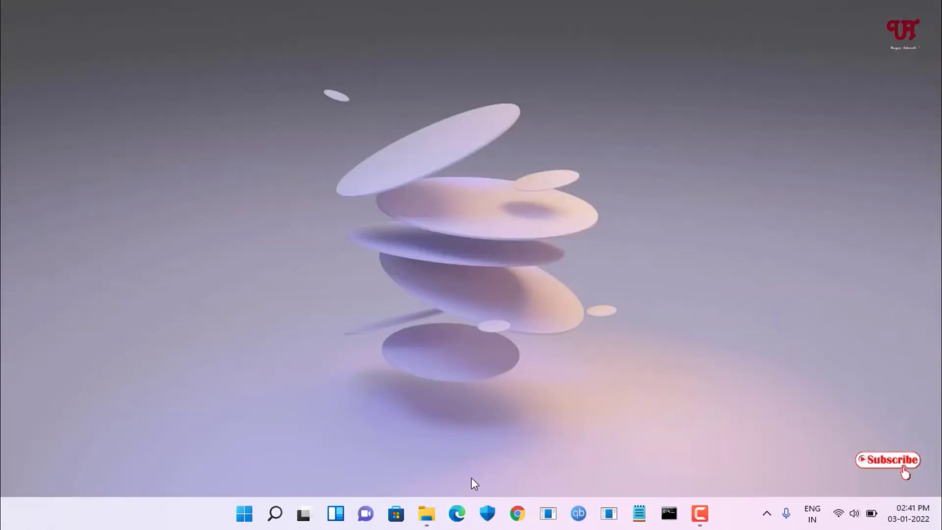
- Switch to the Screen Mirroring folder window in File Explorer
mouse_move(426, 514)
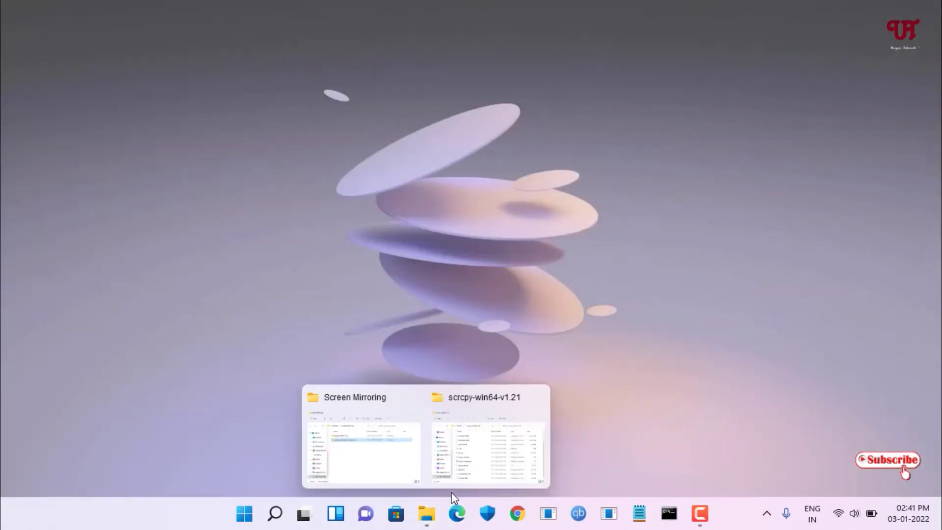
left_click(396, 473)
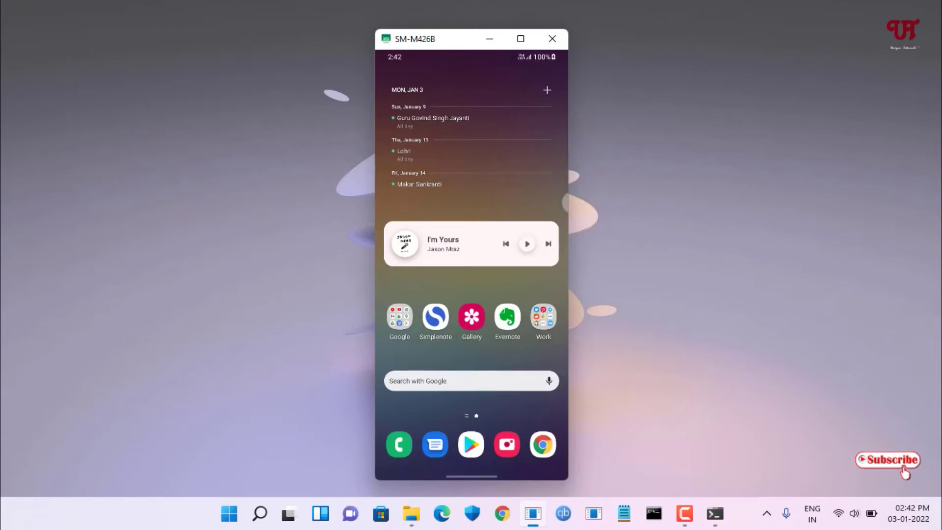
- On the mirrored phone, open Settings and go to the Software information page under About phone
key("alt+n")
left_click(551, 79)
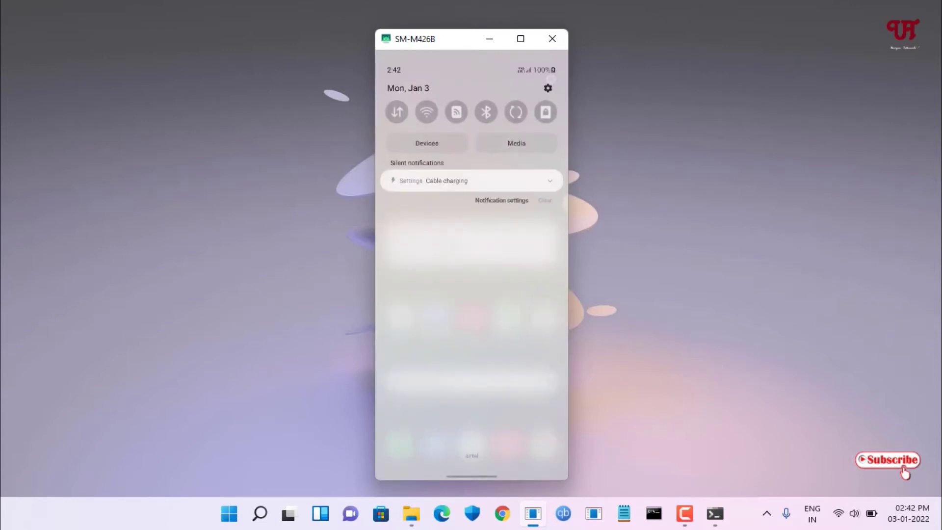
left_click(548, 87)
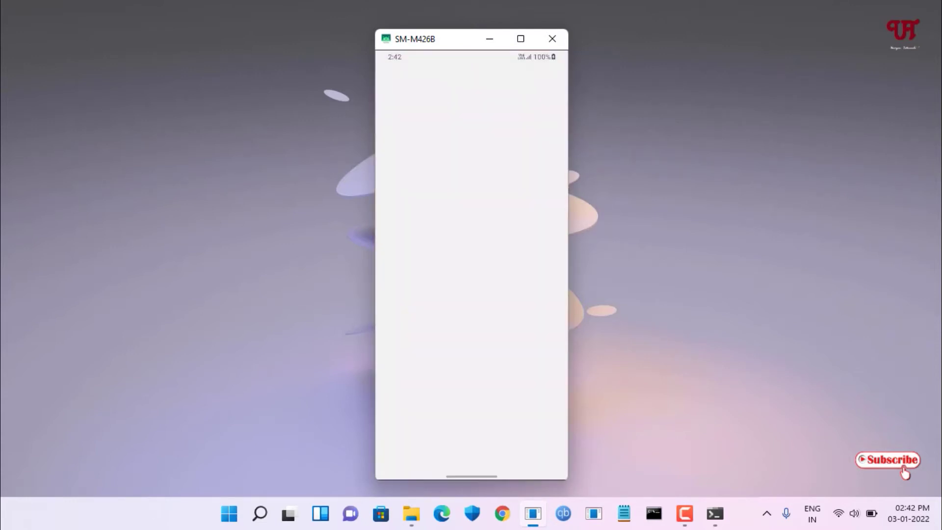
scroll(471, 294, "down", 15)
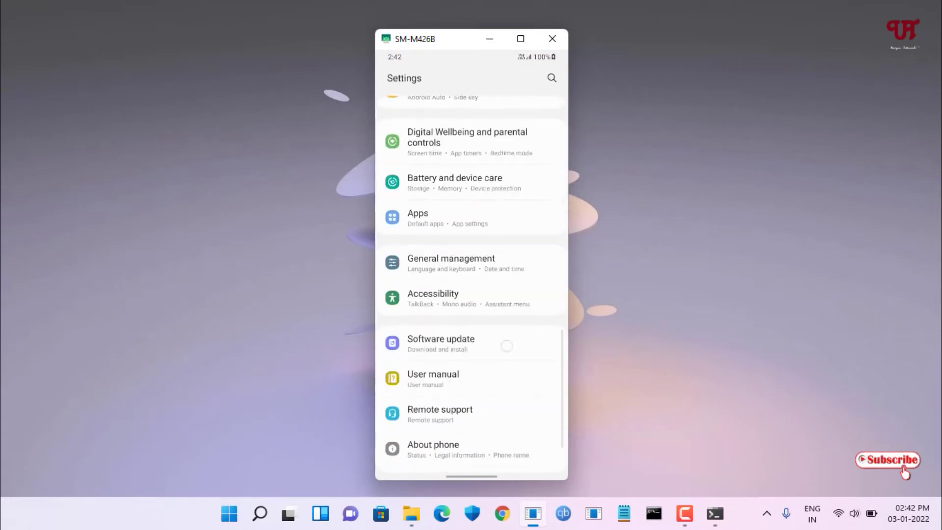
left_click(433, 410)
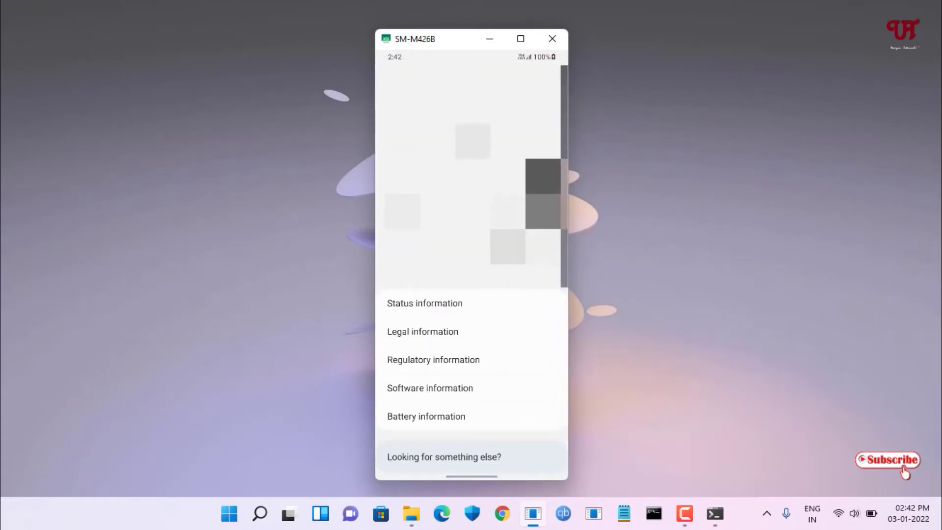
left_click(474, 391)
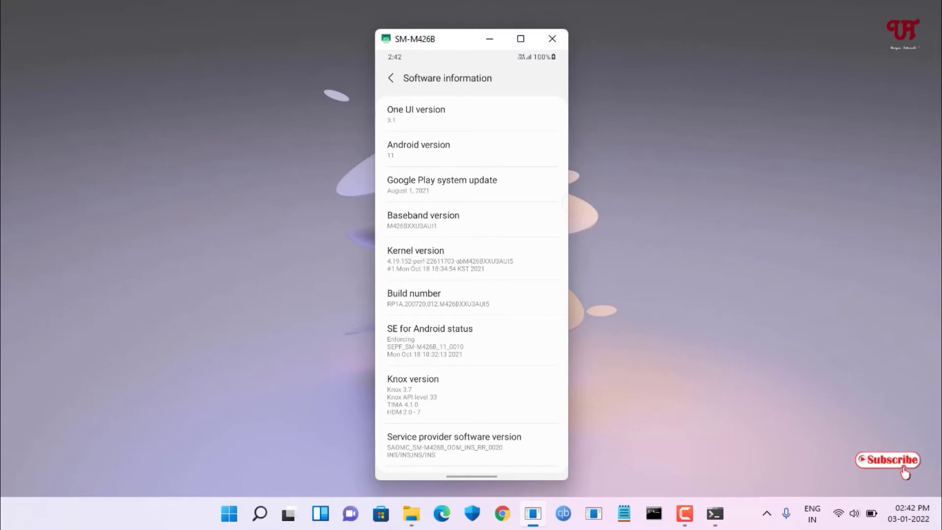
- Tap the phone's Build number entry repeatedly to unlock developer options
left_click(479, 304)
left_click(479, 304)
left_click(479, 304)
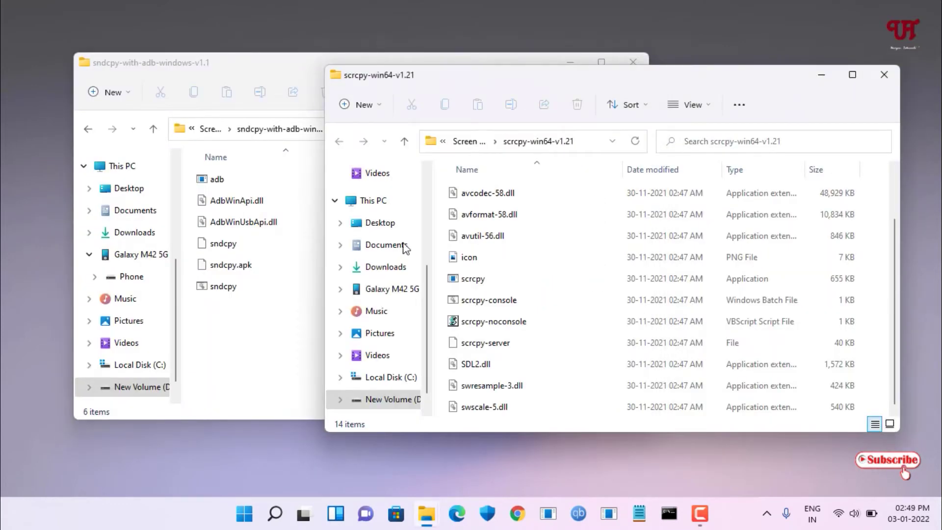
- Examine the extracted files in the sndcpy-with-adb-windows-v1.1 and scrcpy-win64-v1.21 folders, ending on the sndcpy folder
left_click(233, 321)
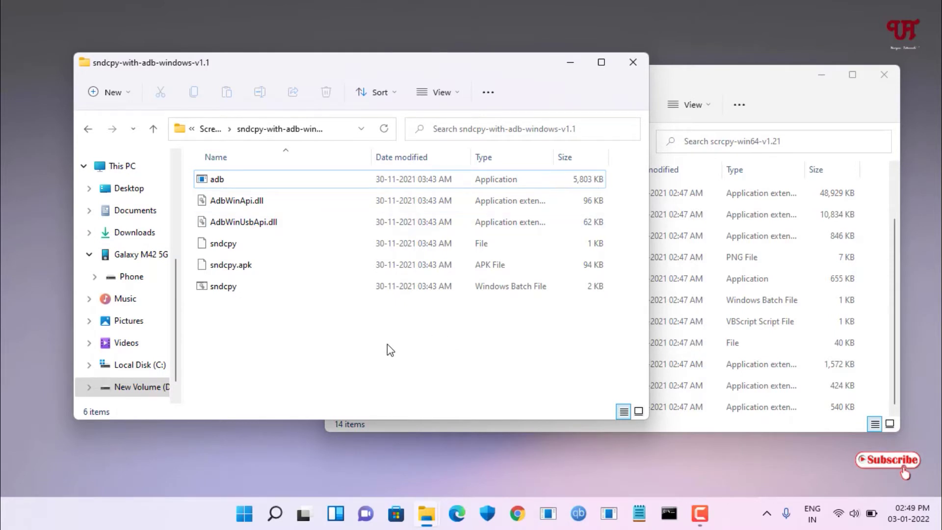
left_click(257, 179)
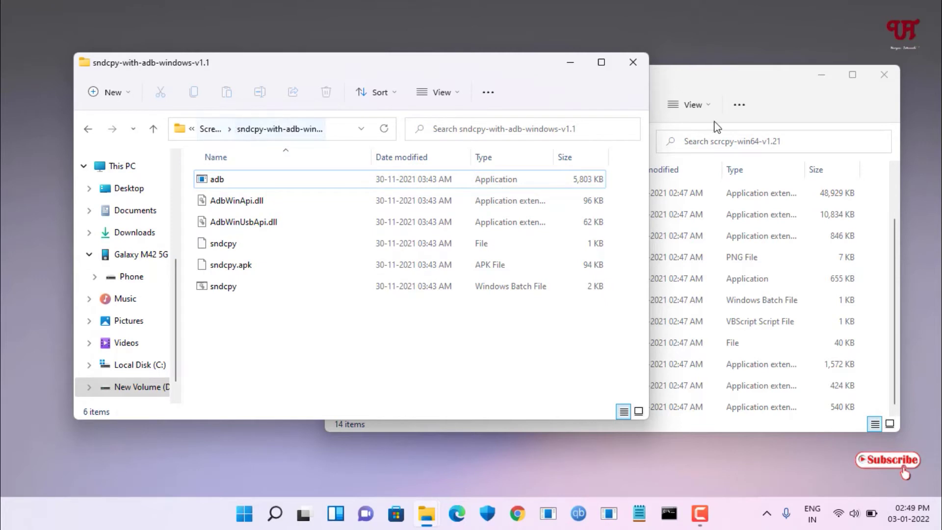
left_click(676, 78)
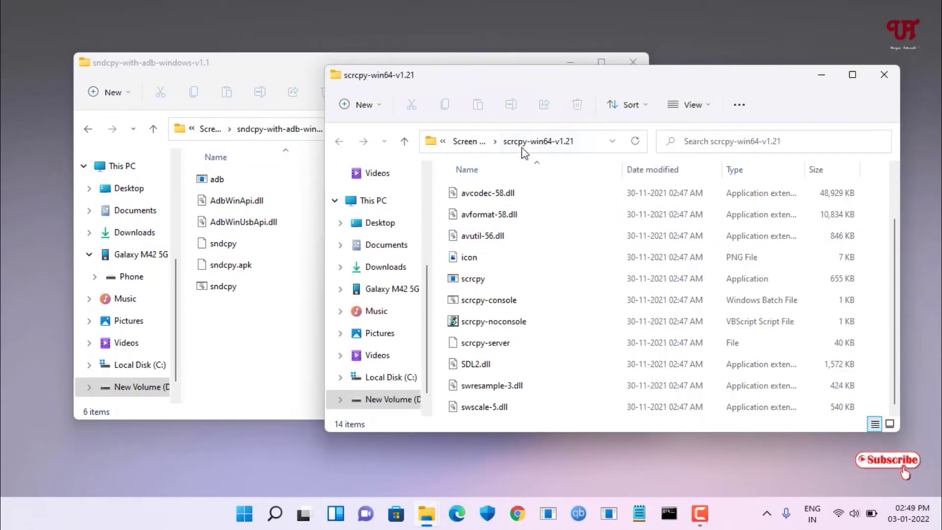
left_click(295, 323)
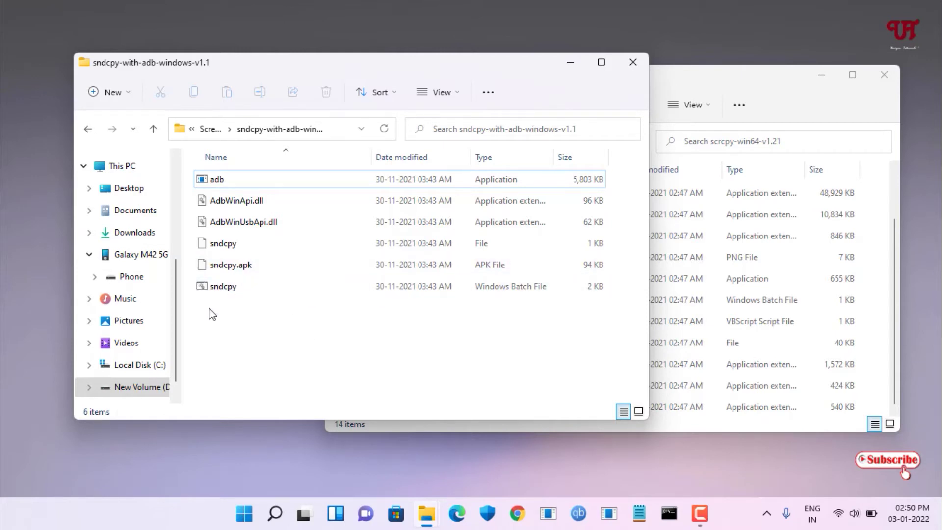
- Open Windows Terminal in the sndcpy-with-adb-windows-v1.1 folder, check the available shell profiles, and close it
right_click(257, 340)
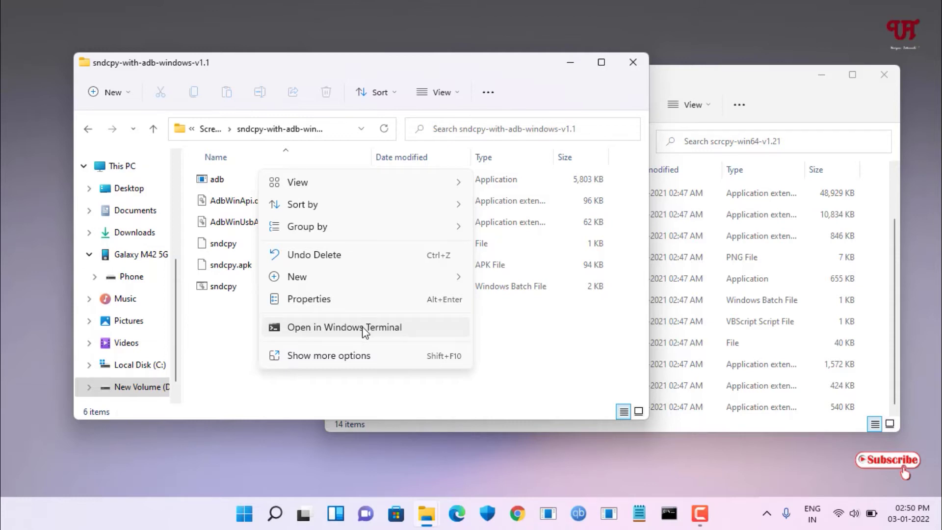
left_click(334, 335)
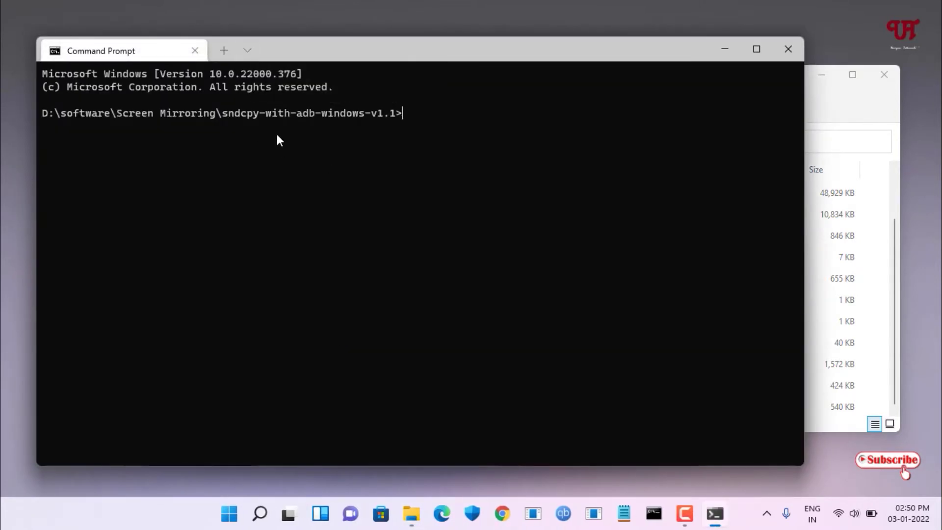
left_click(247, 51)
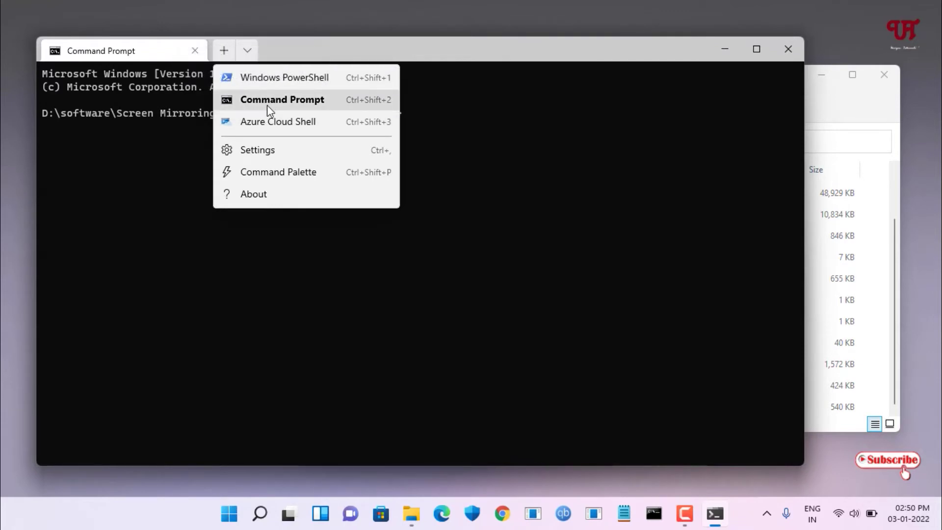
left_click(328, 273)
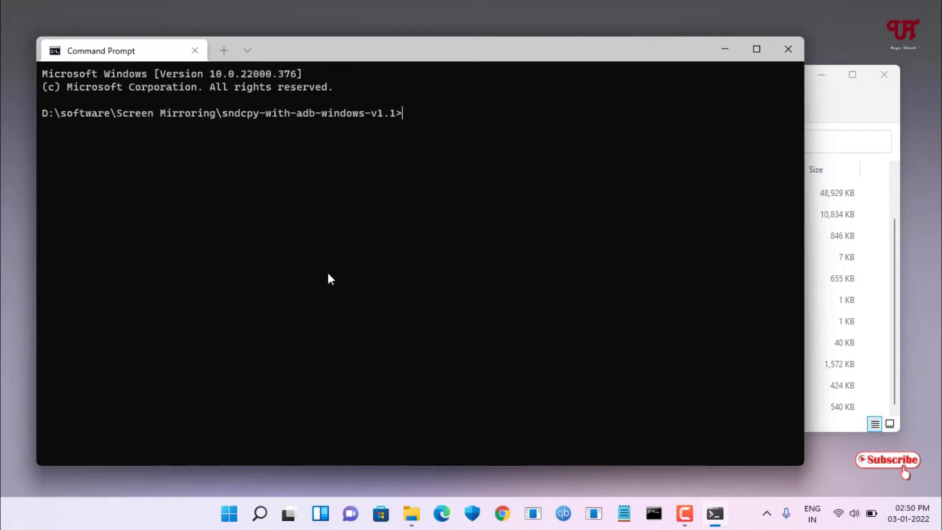
left_click(788, 49)
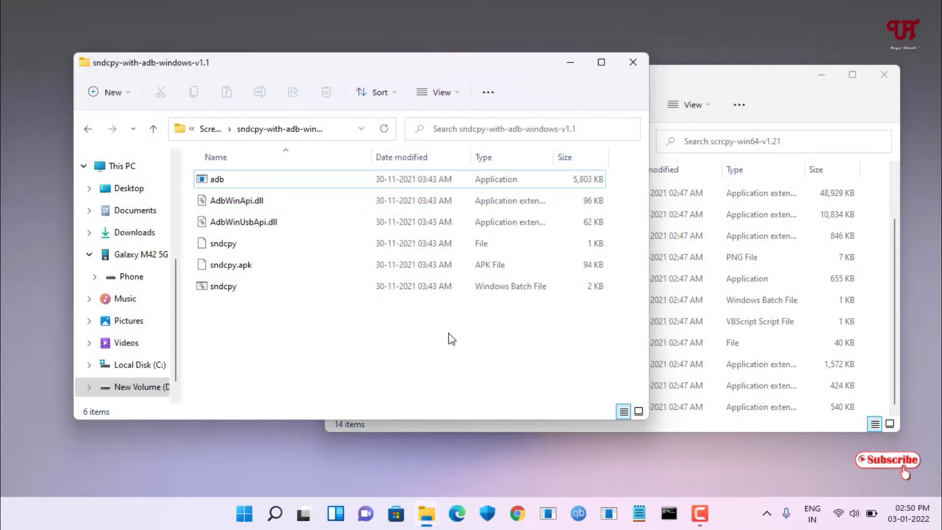
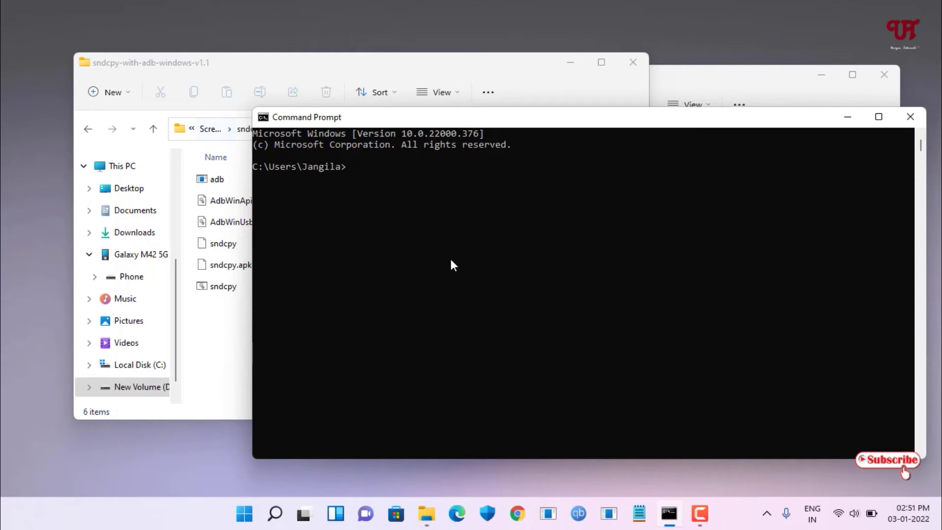
- Change the Command Prompt to the D: drive and clear its screen
type("d:")
key("Return")
type("cls")
key("Return")
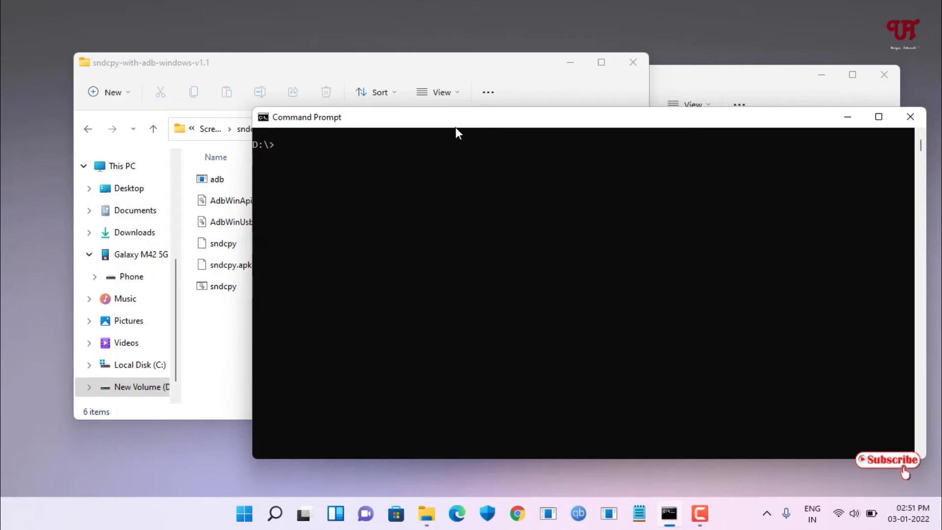
- Copy the full path of the sndcpy-with-adb-windows-v1.1 folder from File Explorer
left_click(419, 61)
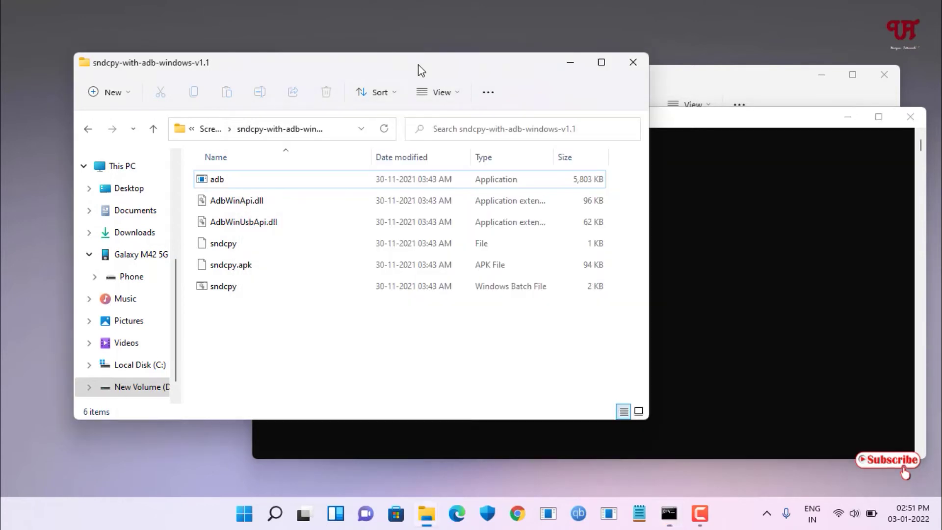
left_click(341, 136)
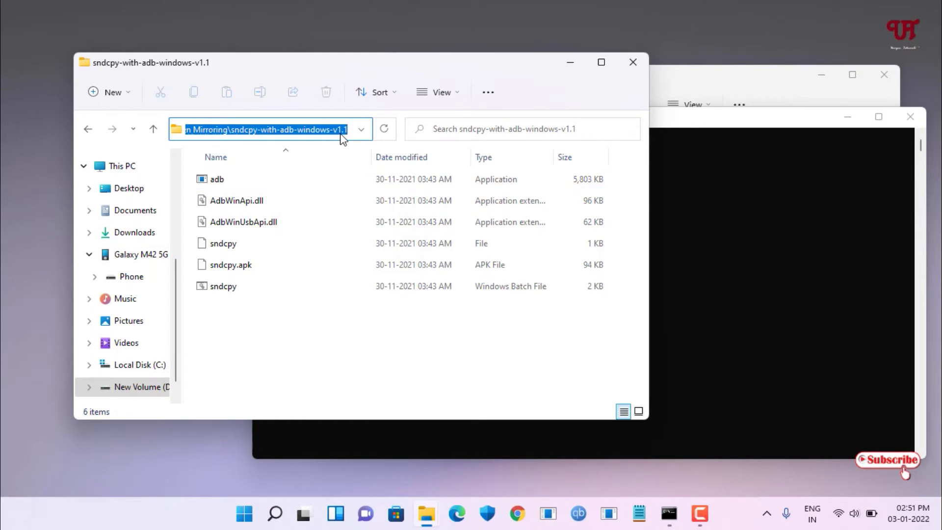
right_click(342, 138)
left_click(360, 171)
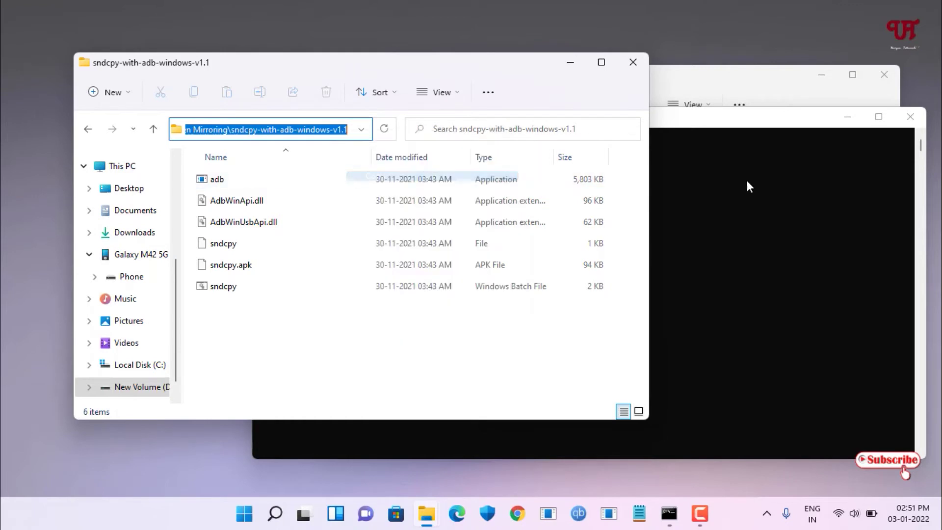
- Change the Command Prompt directory to D:\software\Screen Mirroring\sndcpy-with-adb-windows-v1.1 using the copied path
left_click(723, 120)
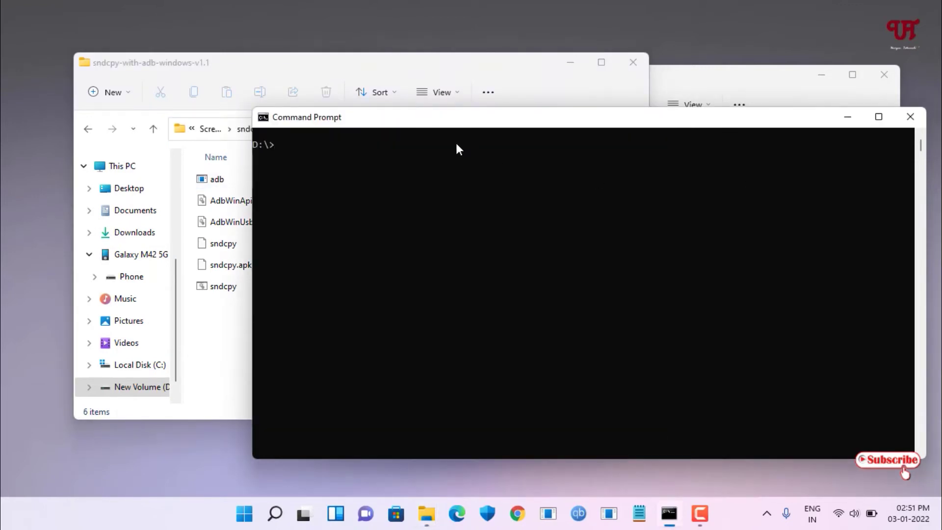
type("cd")
key("ctrl+v")
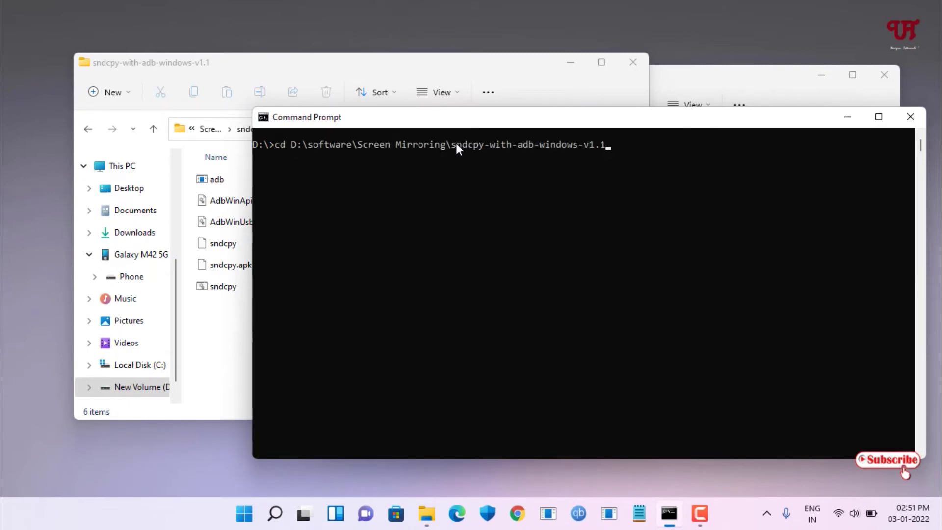
key("Return")
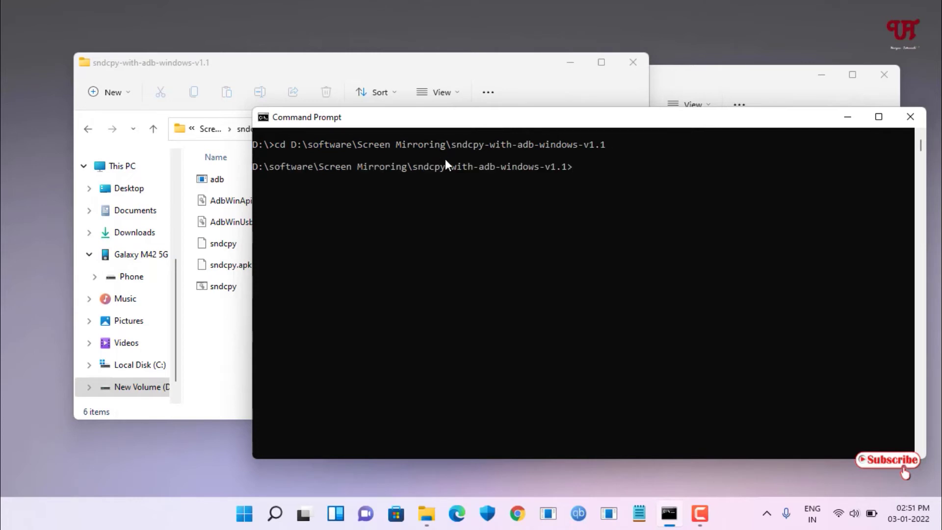
- Look back at the sndcpy-with-adb-windows-v1.1 folder and close the Command Prompt window
left_click(256, 63)
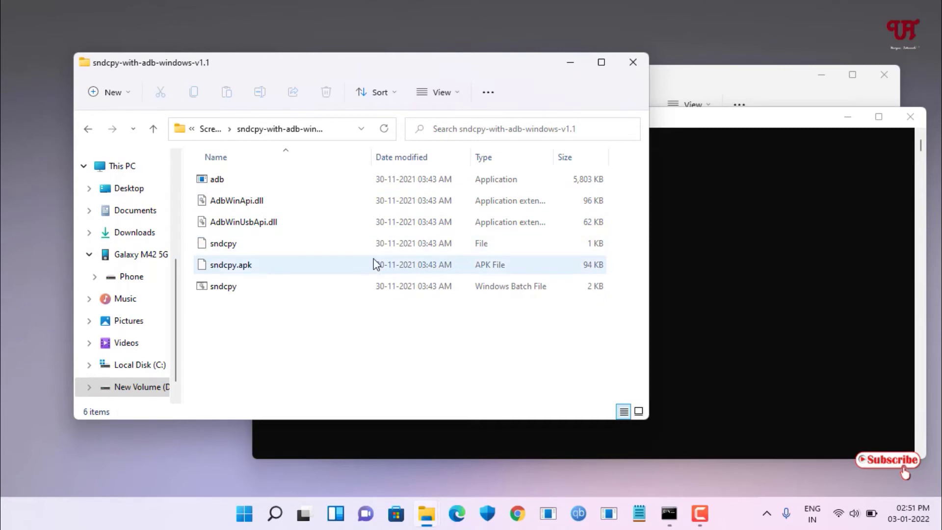
left_click(686, 262)
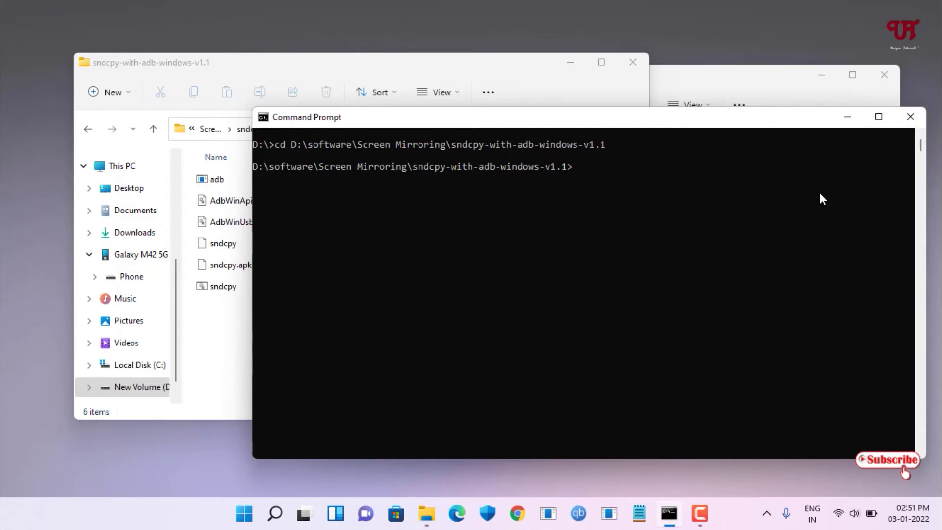
left_click(910, 117)
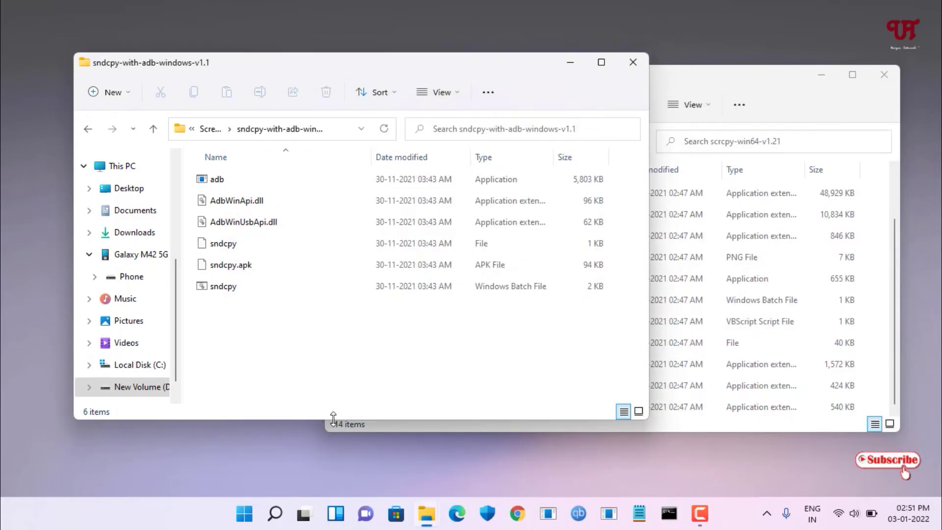
- Open Windows Terminal in the sndcpy-with-adb-windows-v1.1 folder and check that Command Prompt is among its shell profiles
right_click(268, 342)
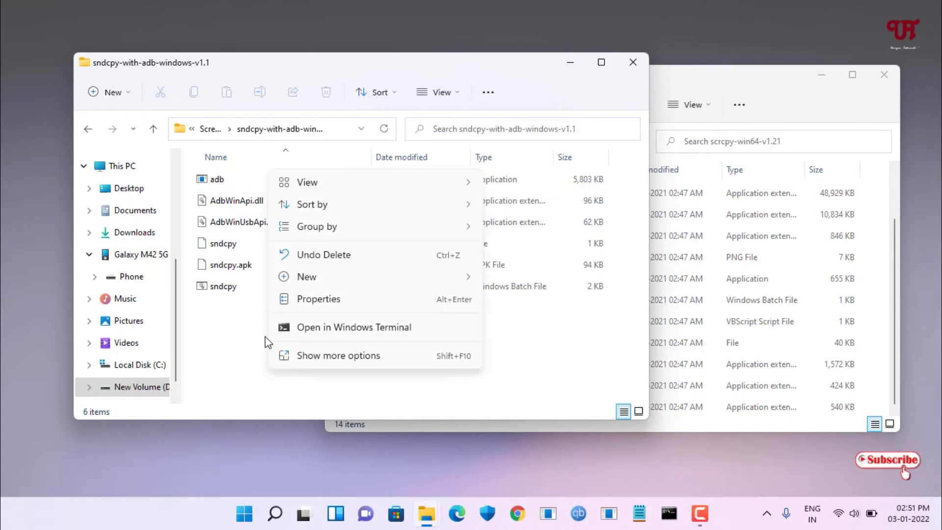
left_click(342, 329)
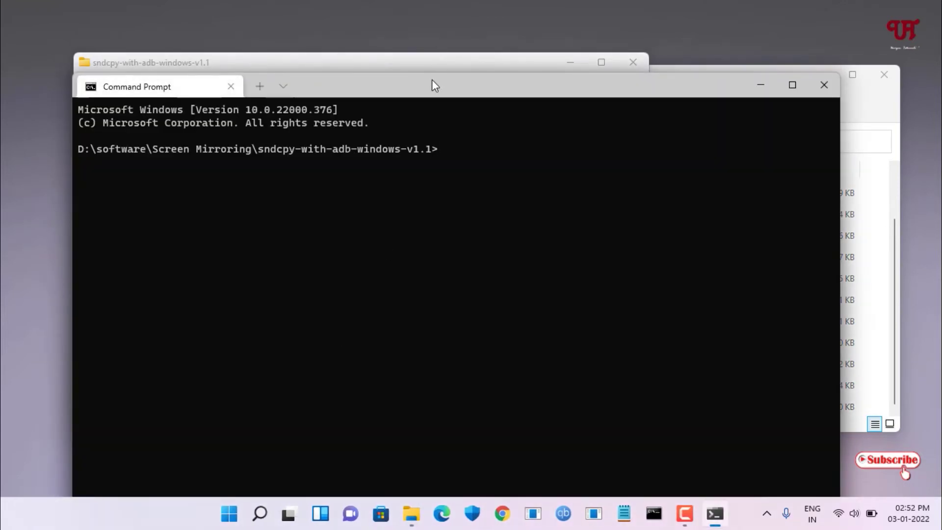
left_click_drag(431, 86, 450, 56)
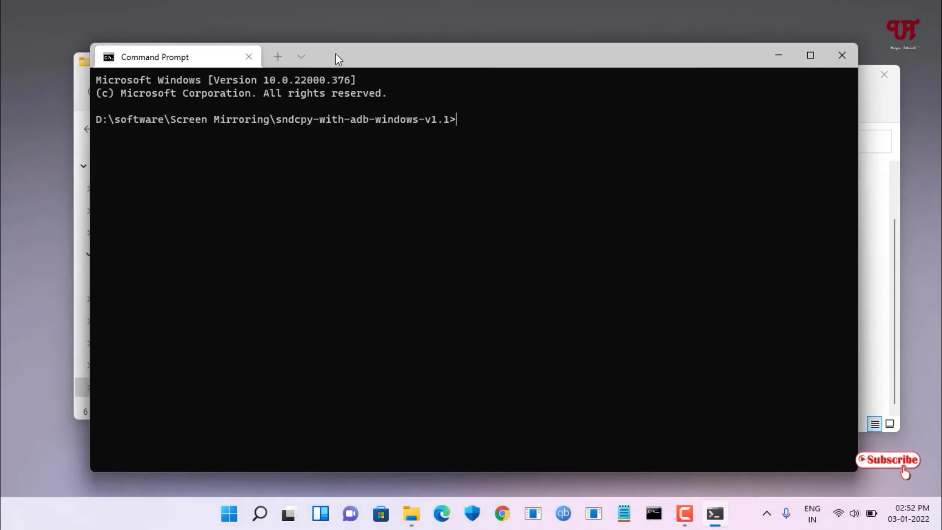
left_click(301, 57)
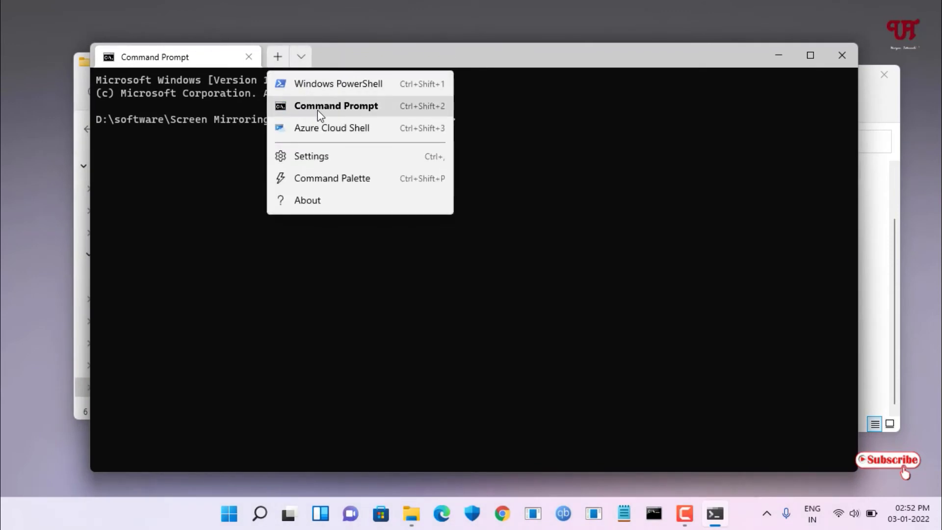
left_click(218, 149)
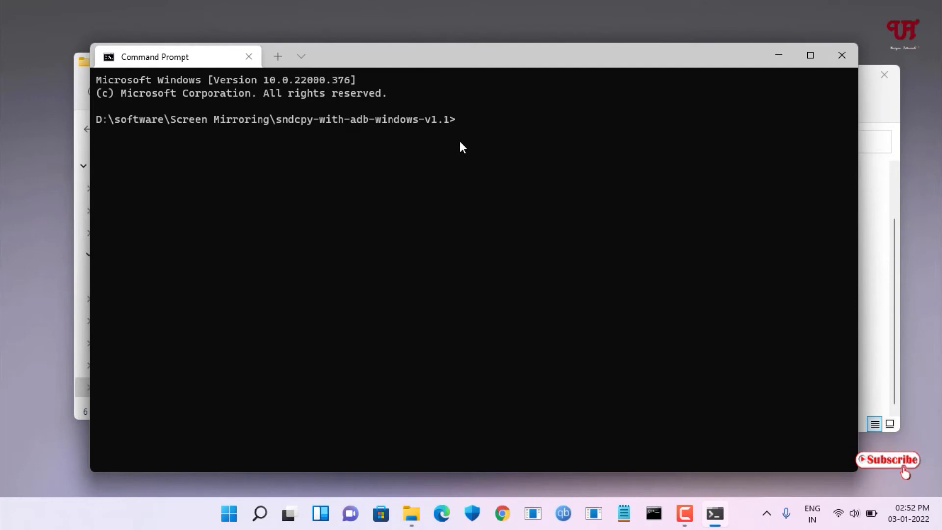
- Run the sndcpy command in the terminal, and minimize the terminal and the sndcpy folder window
type("sndcpy")
key("Return")
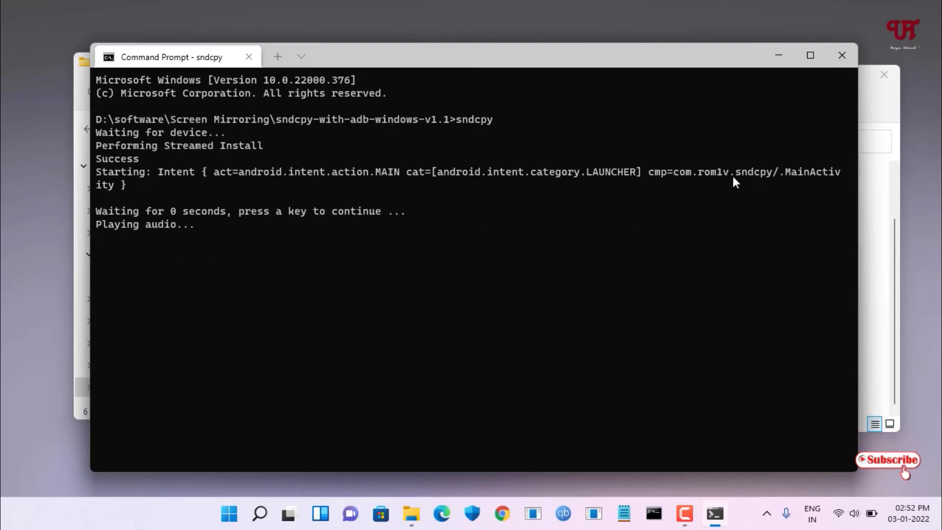
left_click(786, 61)
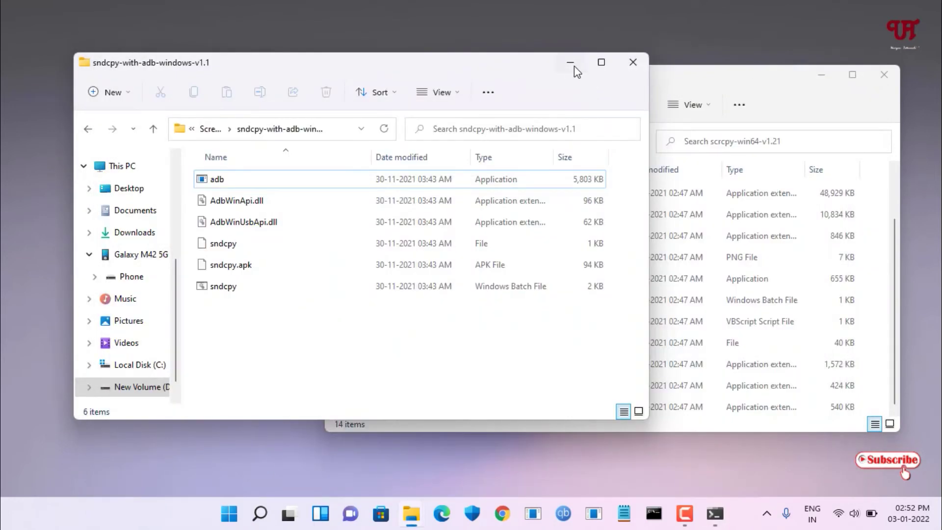
left_click(571, 65)
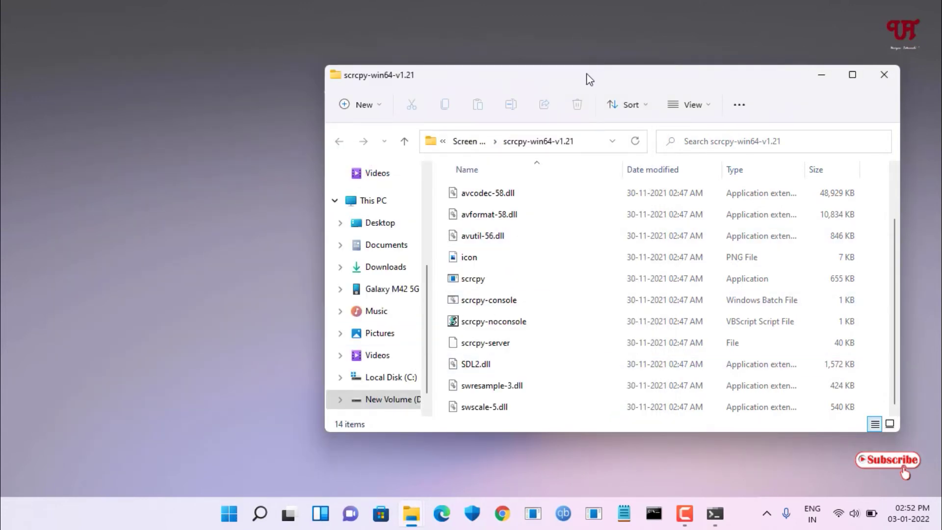
- Open Windows Terminal in the scrcpy-win64-v1.21 folder and reposition its window higher on the desktop
left_click_drag(550, 76, 433, 55)
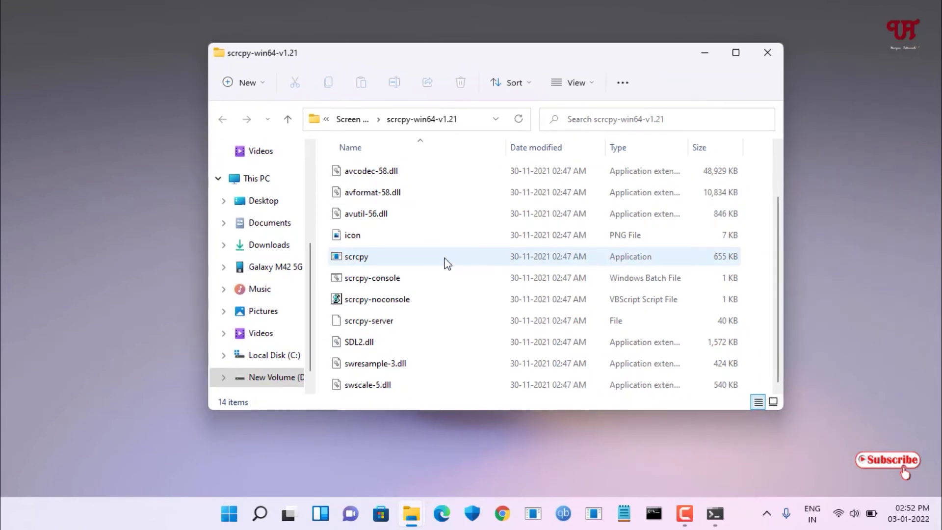
right_click(762, 288)
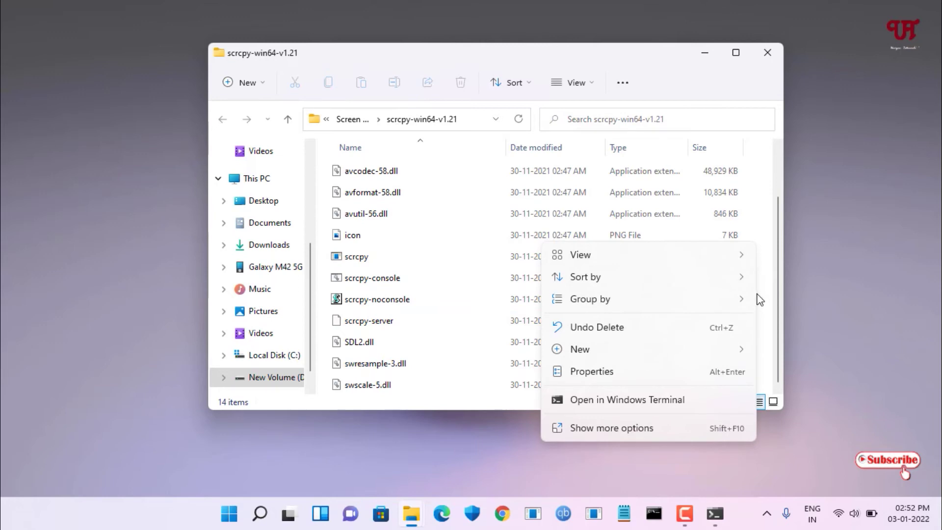
left_click(642, 400)
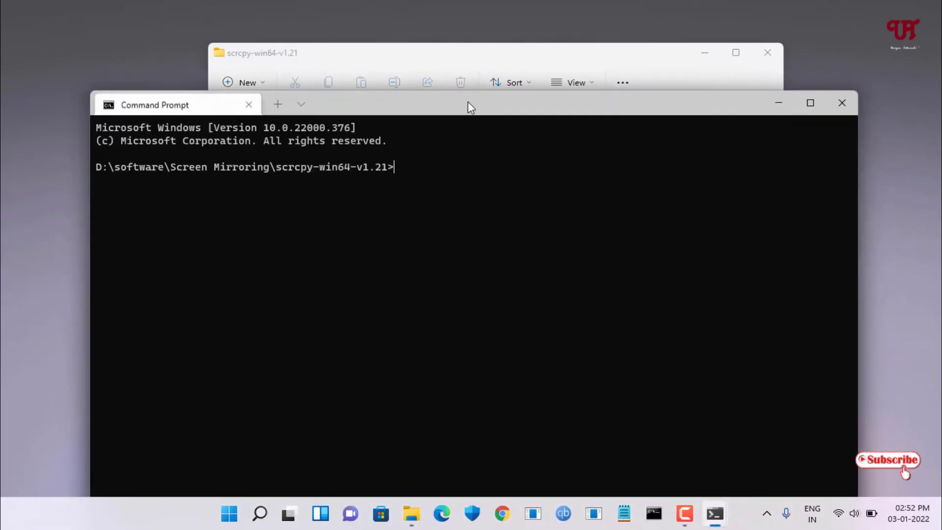
left_click_drag(467, 101, 476, 44)
left_click(308, 47)
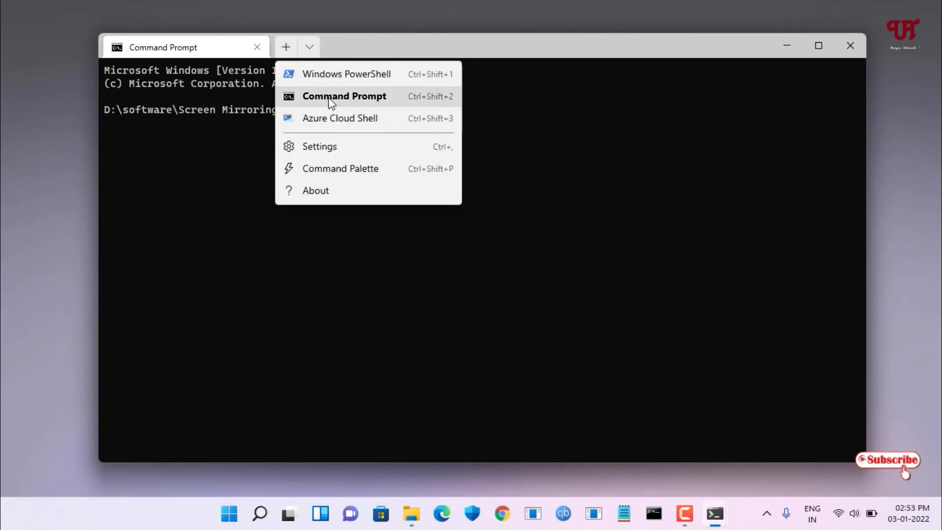
left_click(332, 103)
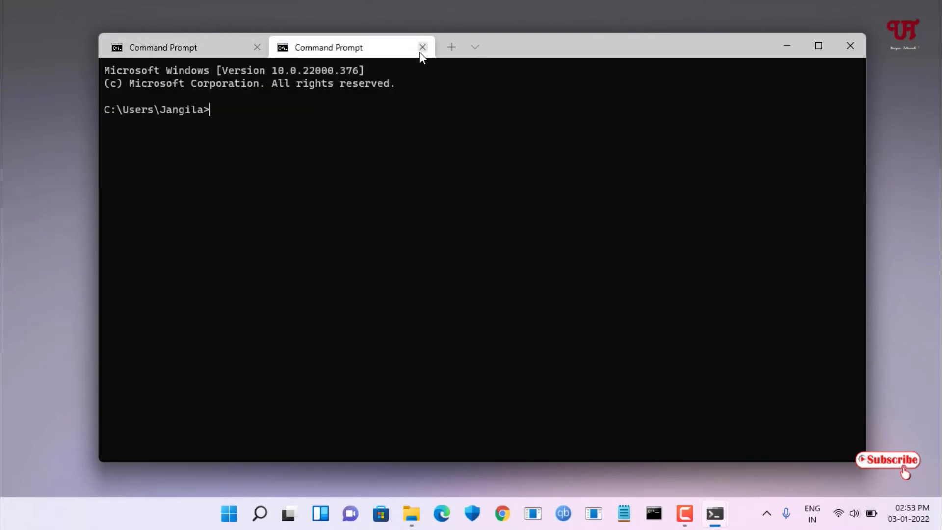
left_click(420, 52)
left_click(309, 46)
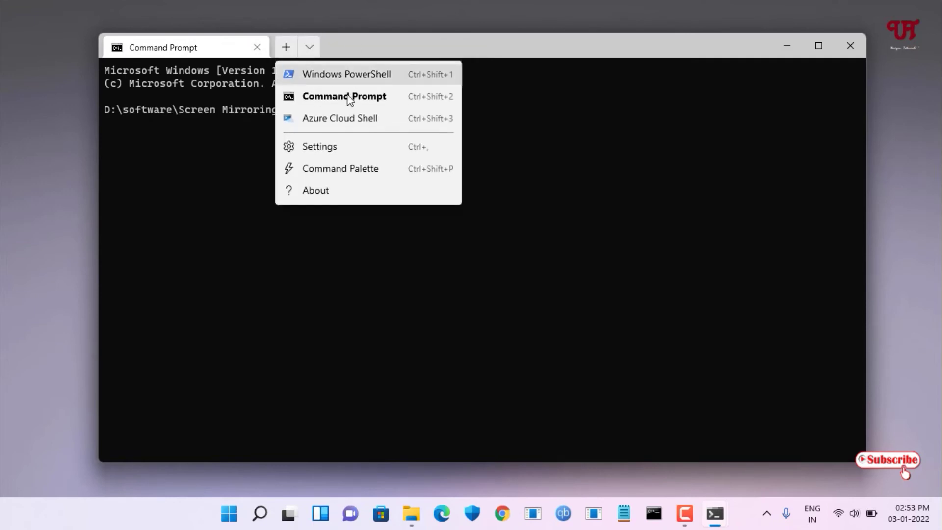
left_click(484, 49)
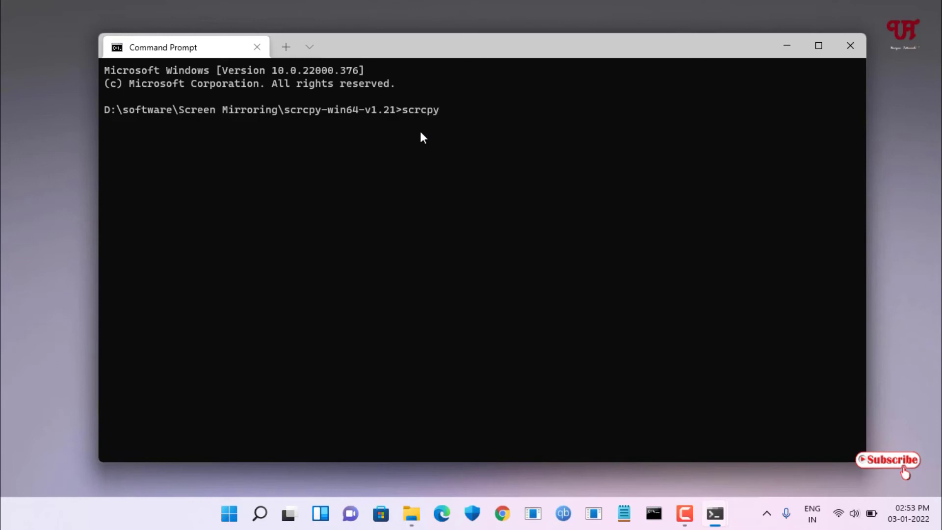
- Run the scrcpy command in the terminal, and minimize the terminal and the scrcpy-win64-v1.21 folder window
key("Return")
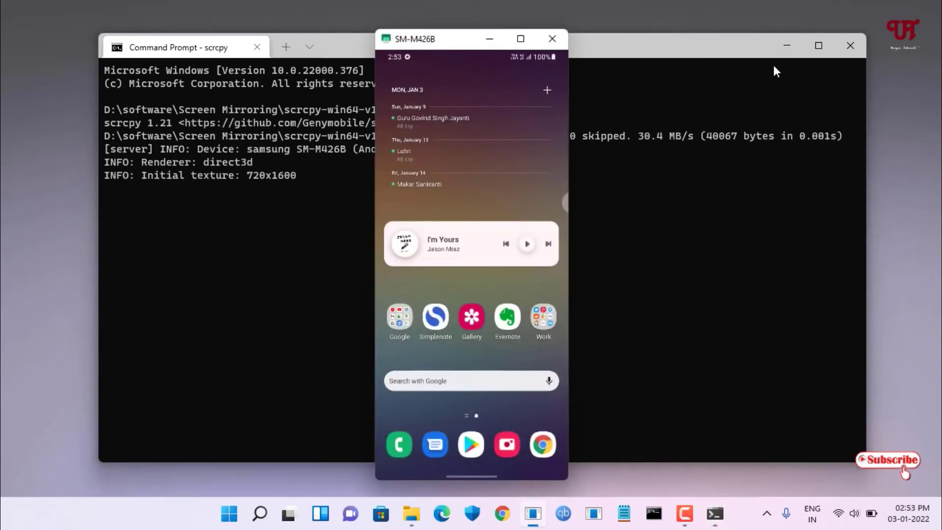
left_click(784, 47)
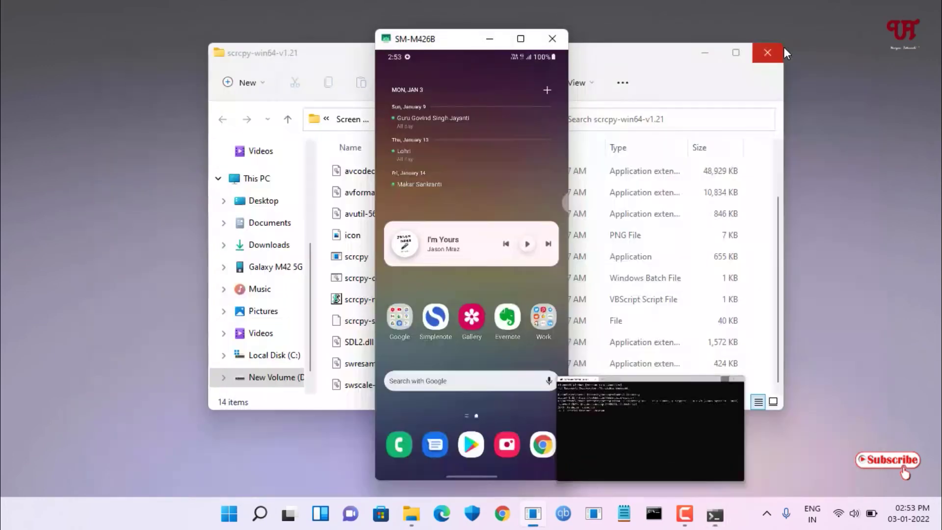
left_click(702, 53)
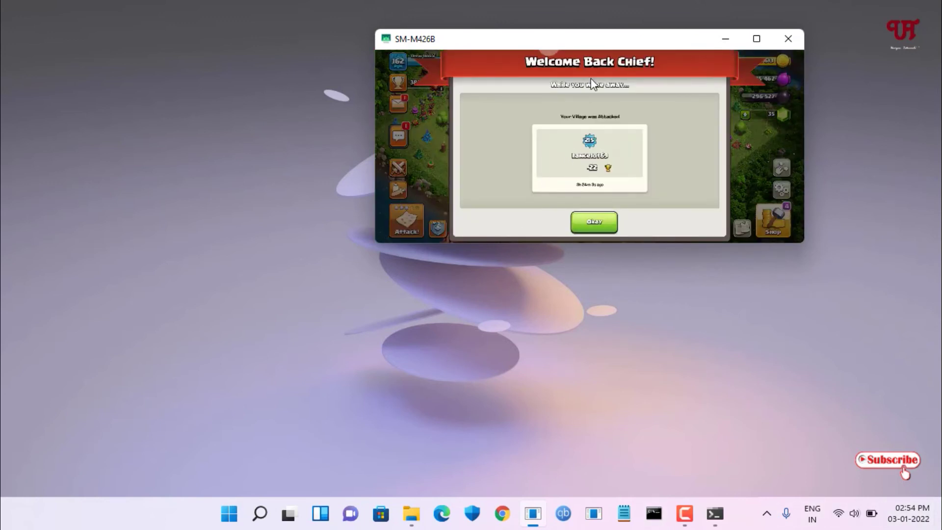
- Dismiss the "Welcome Back Chief!" report in the mirrored game and maximize the SM-M426B mirroring window
left_click_drag(591, 42, 454, 93)
left_click(458, 273)
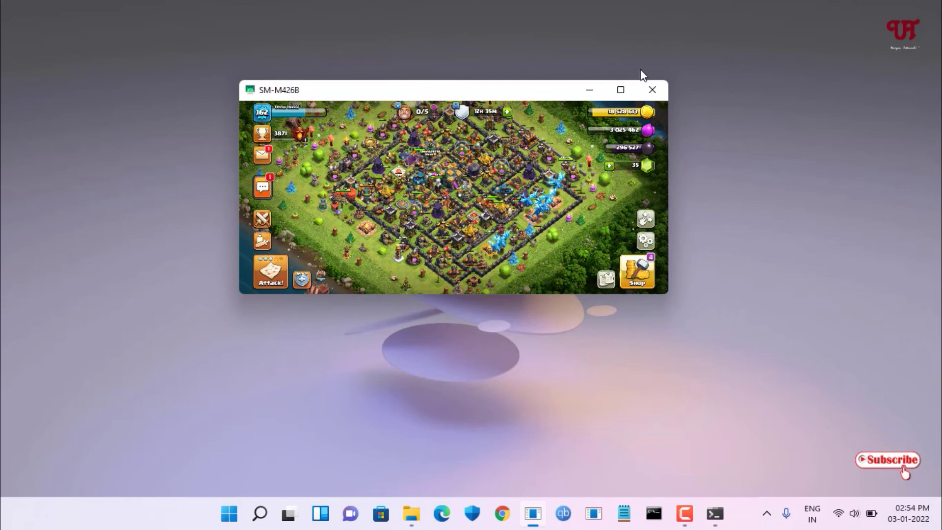
left_click(620, 90)
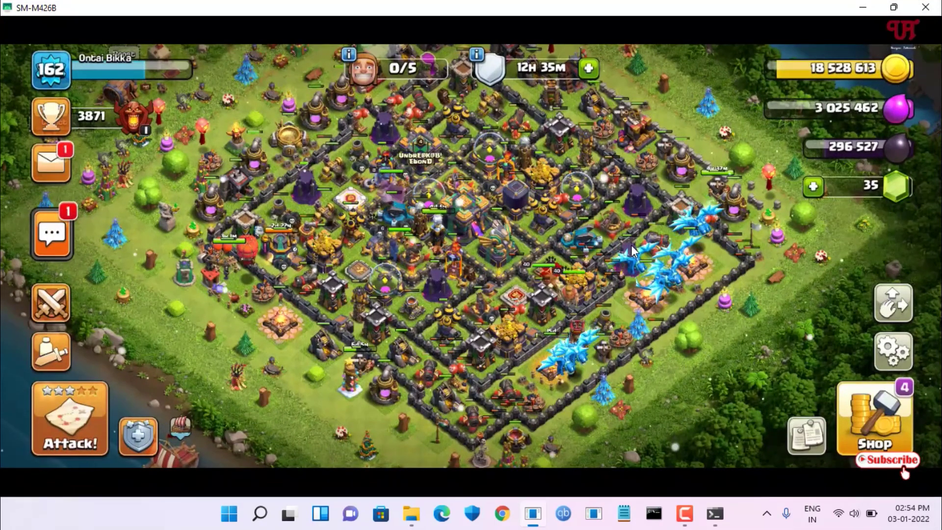